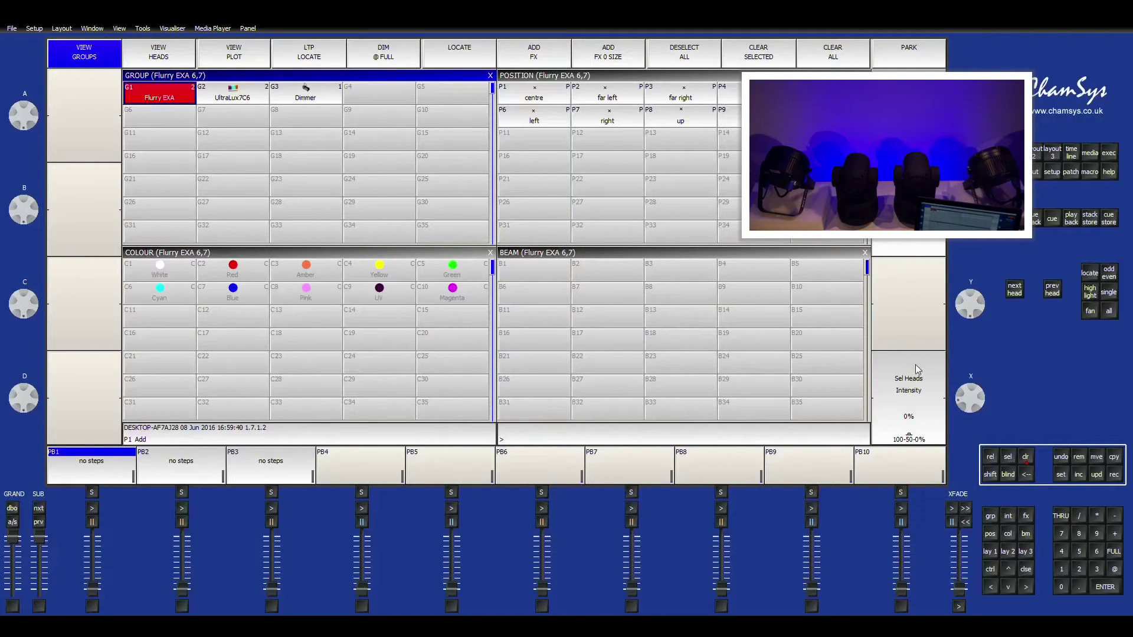
Raise both fixture groups' intensity and set the UltraLux7C6 units to C5 Green.
drag(984, 401, 990, 441)
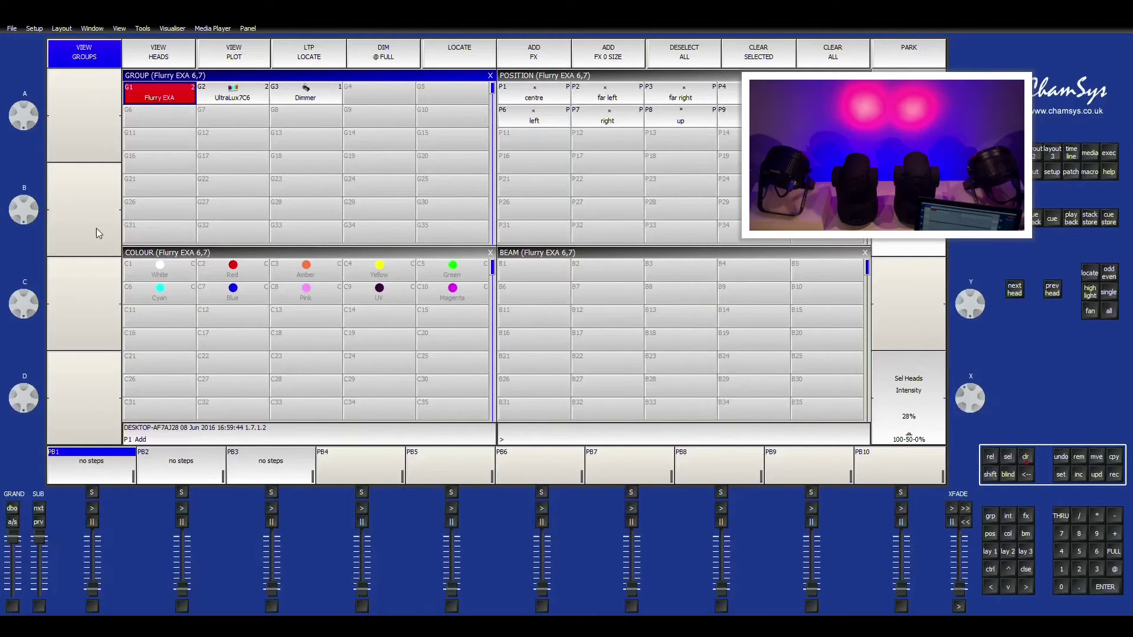
click(238, 90)
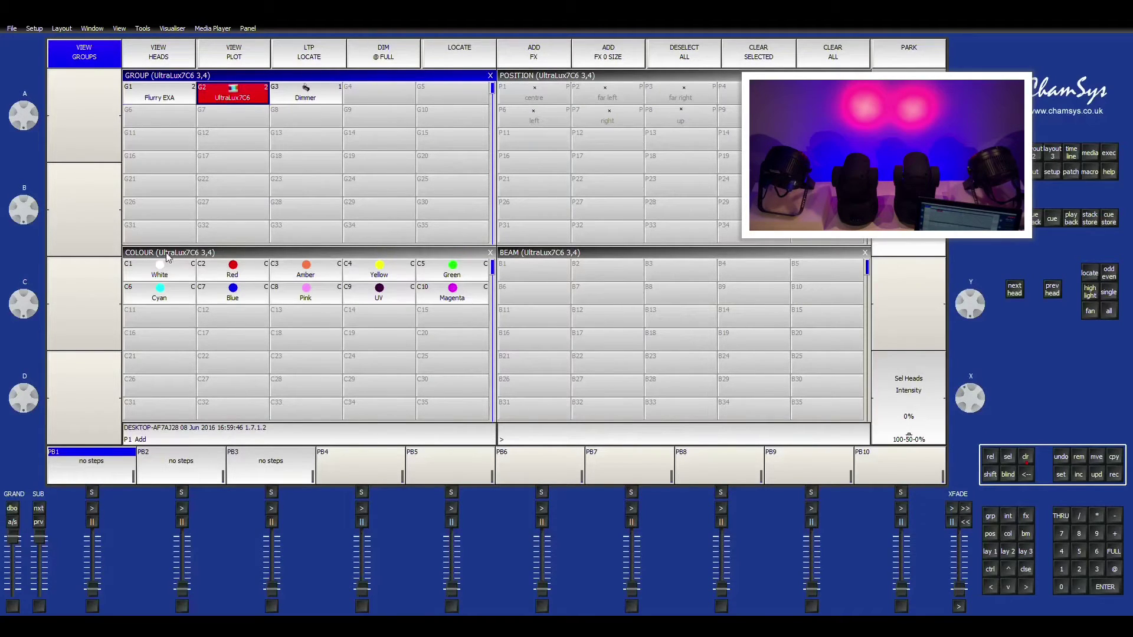
drag(984, 397, 989, 451)
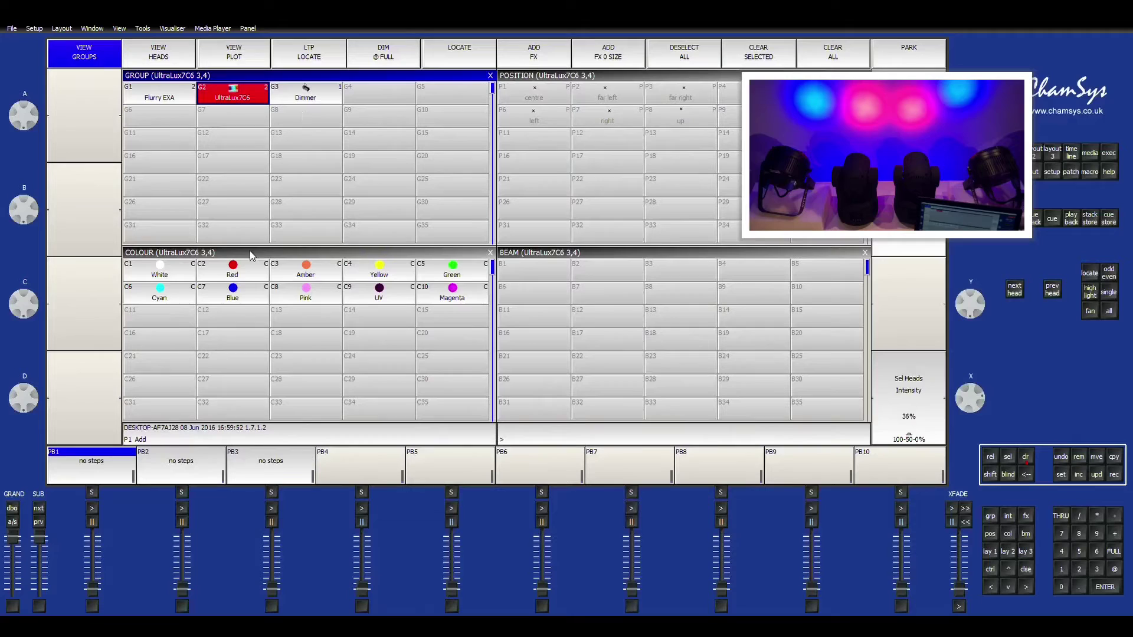
click(481, 282)
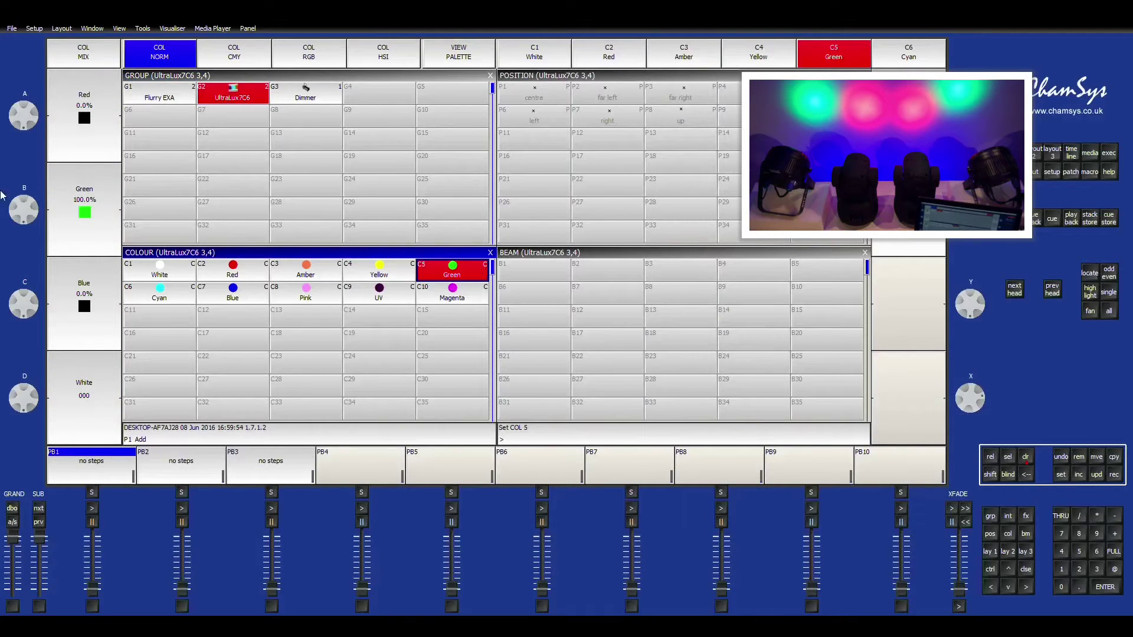
Mix the Flurry EXA group to blue 100%, red 0% and green 68.6%.
click(180, 104)
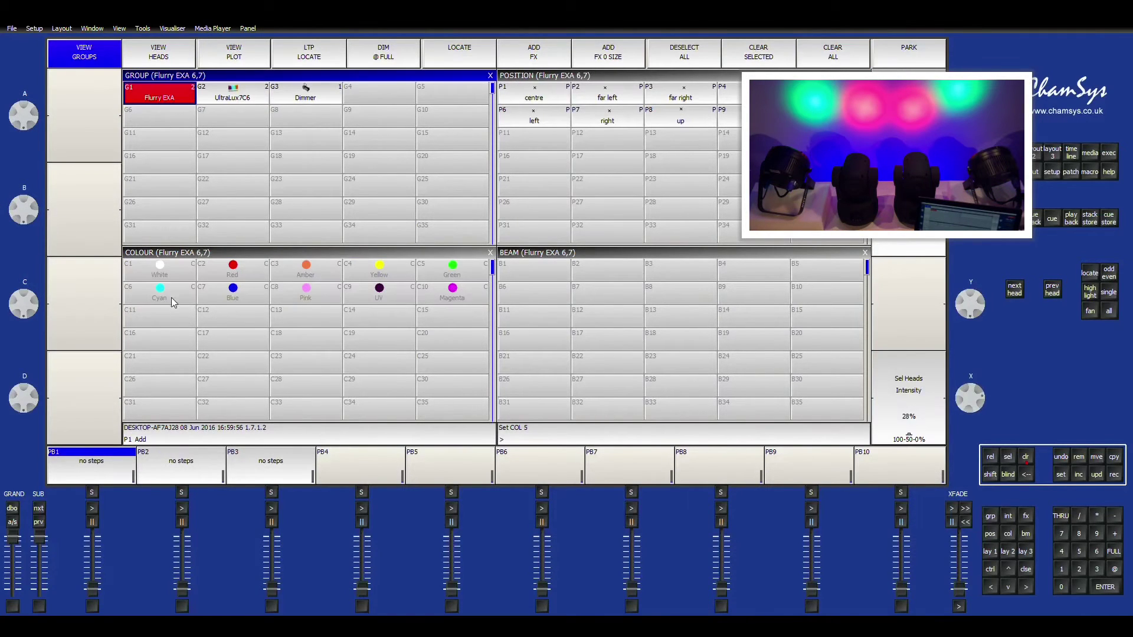
click(171, 257)
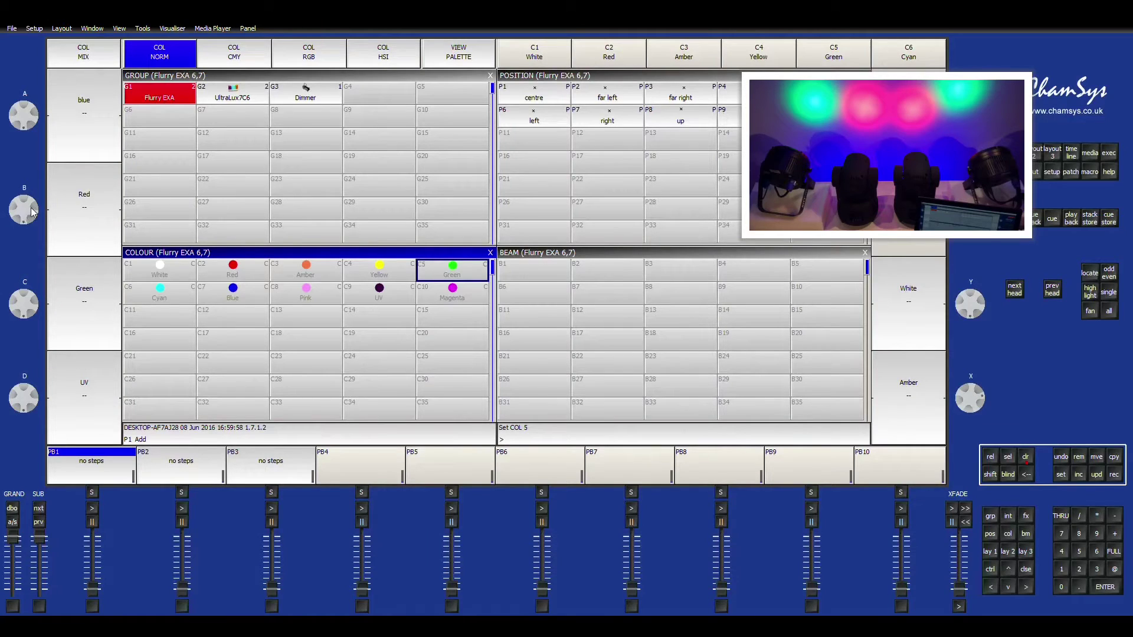
drag(32, 121, 37, 217)
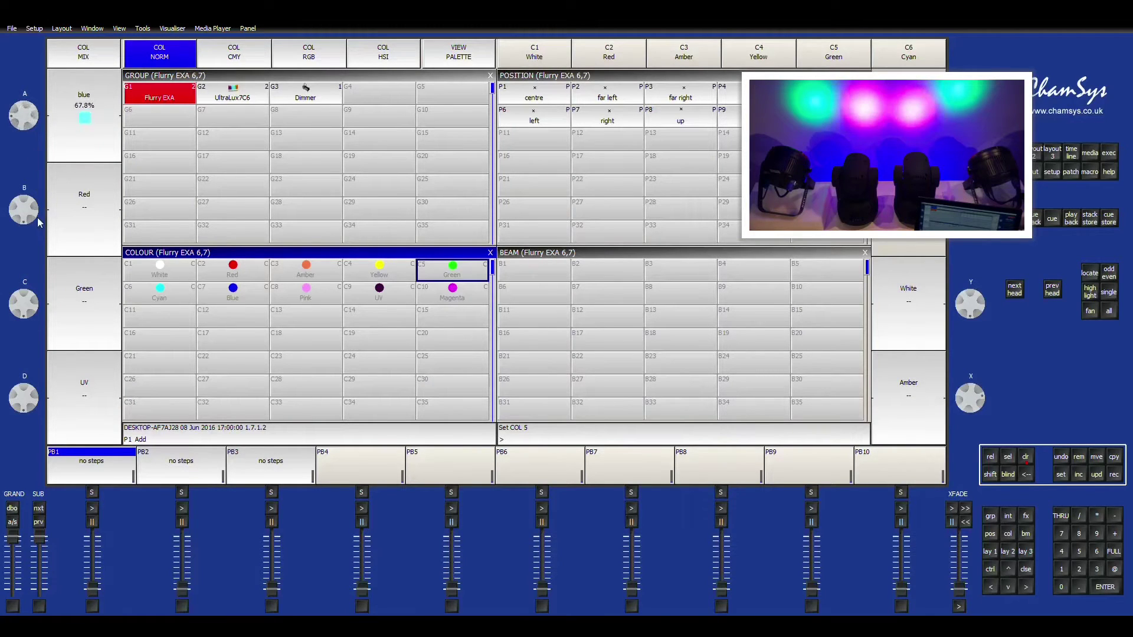
click(38, 217)
drag(31, 102, 43, 169)
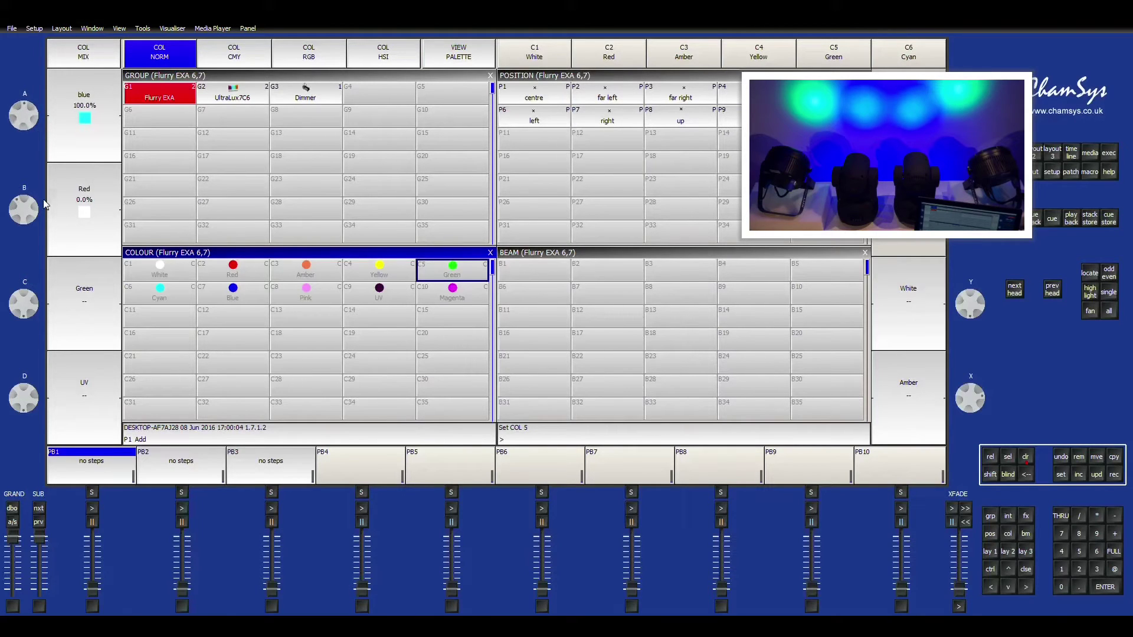
drag(35, 297, 47, 356)
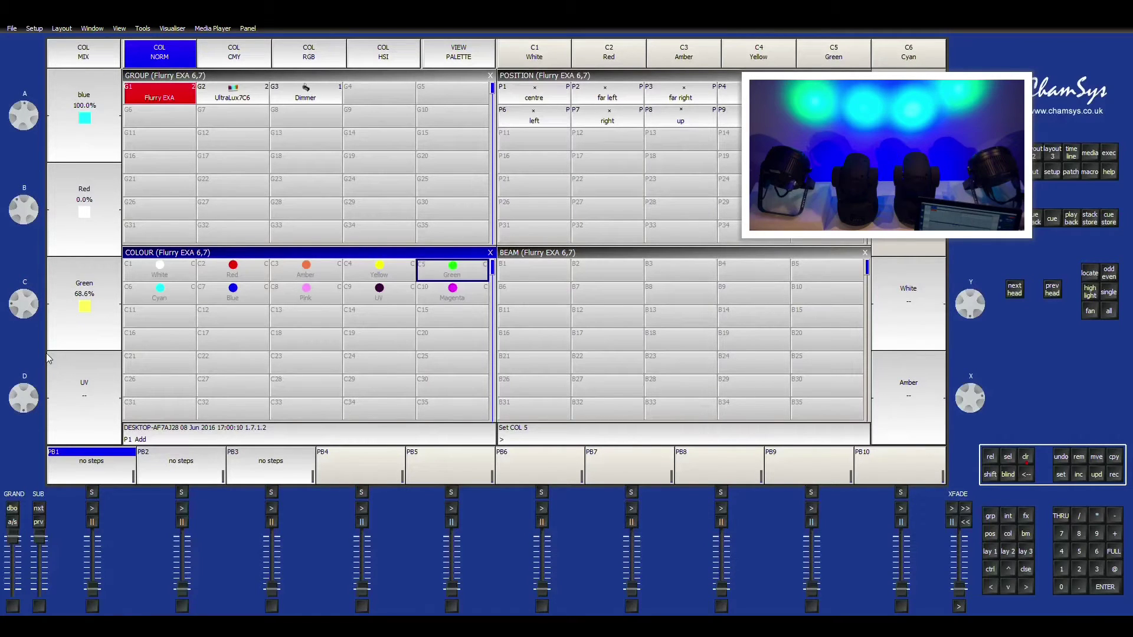
Record the current look as cue 1 on playback 1 and view cue stack CS1.
click(1114, 474)
click(92, 493)
click(94, 461)
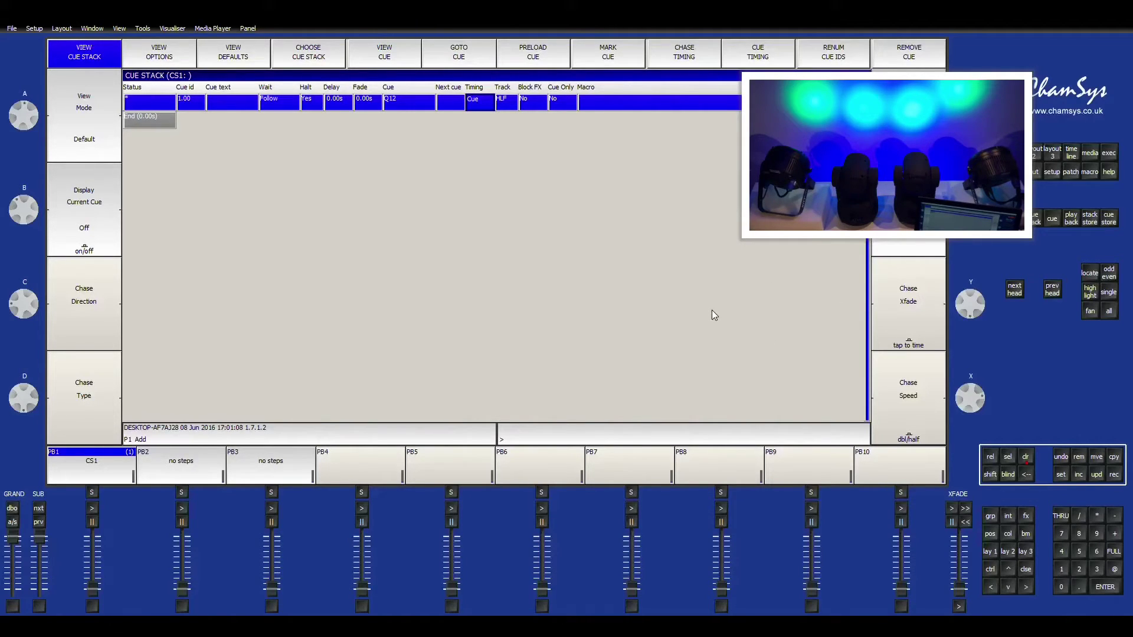
Take blue to 0% on the Flurry EXA group and set the UltraLux7C6 units to C10 Magenta.
click(991, 552)
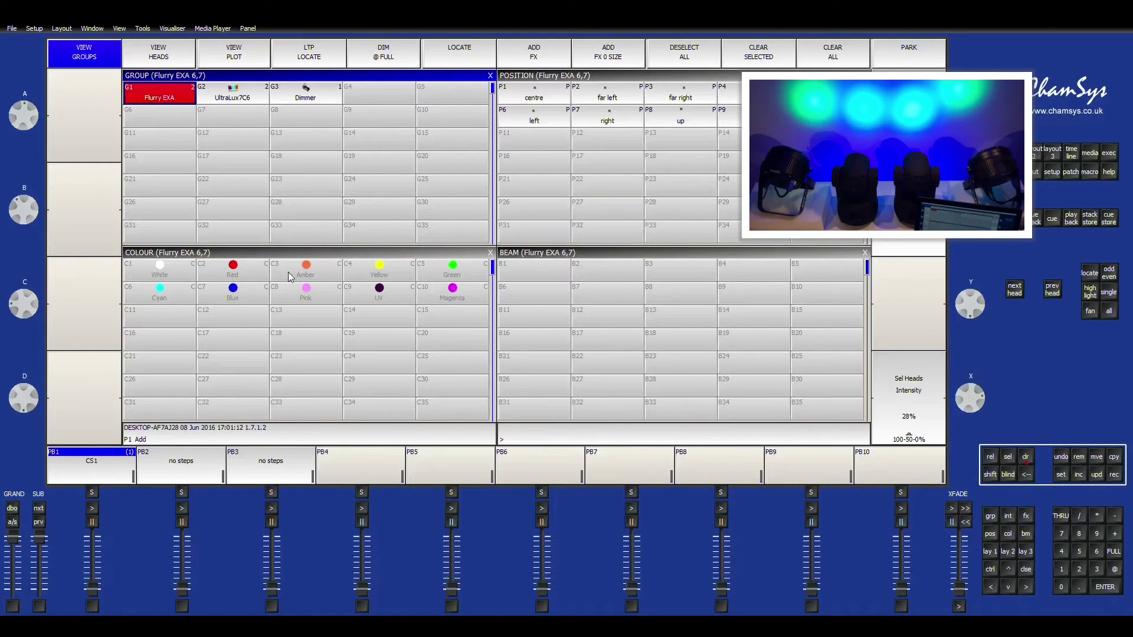
click(312, 253)
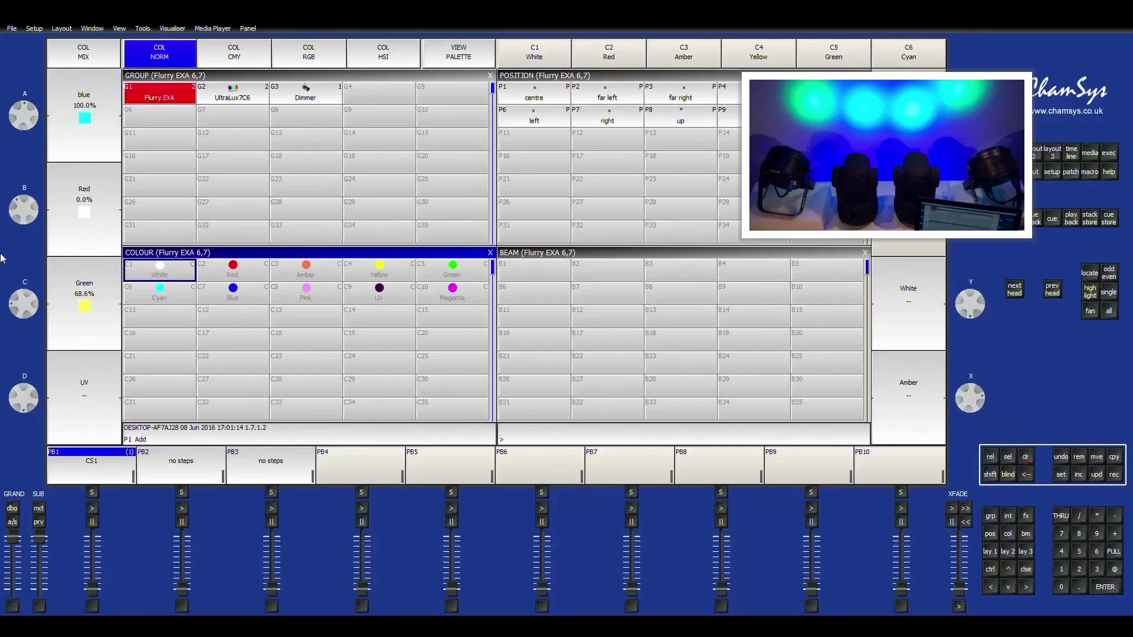
drag(30, 123, 30, 148)
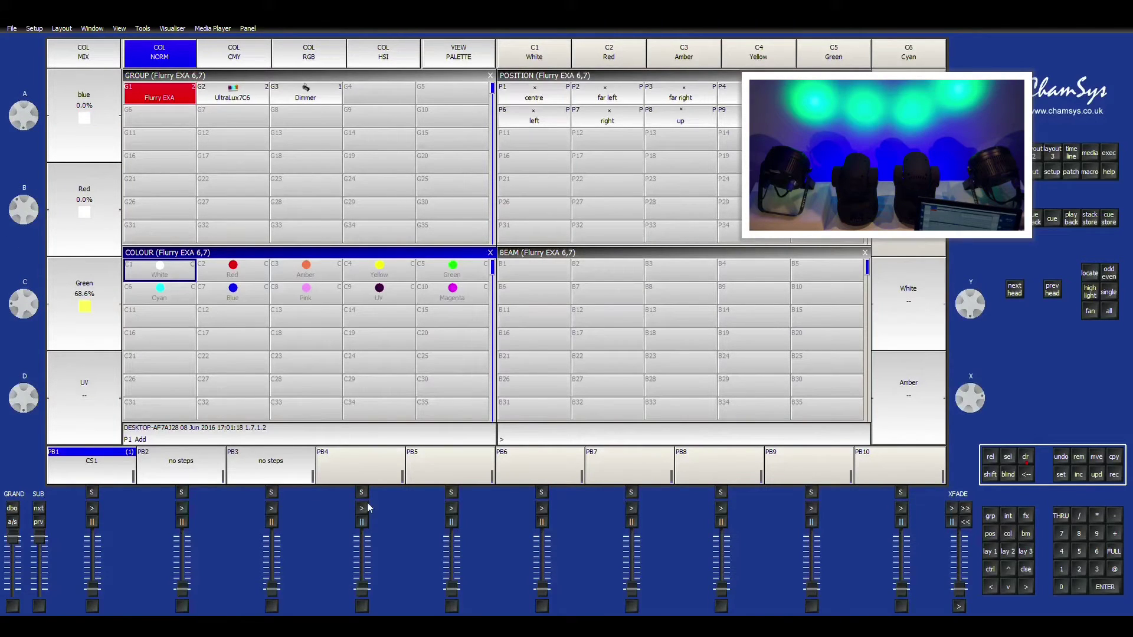
click(217, 89)
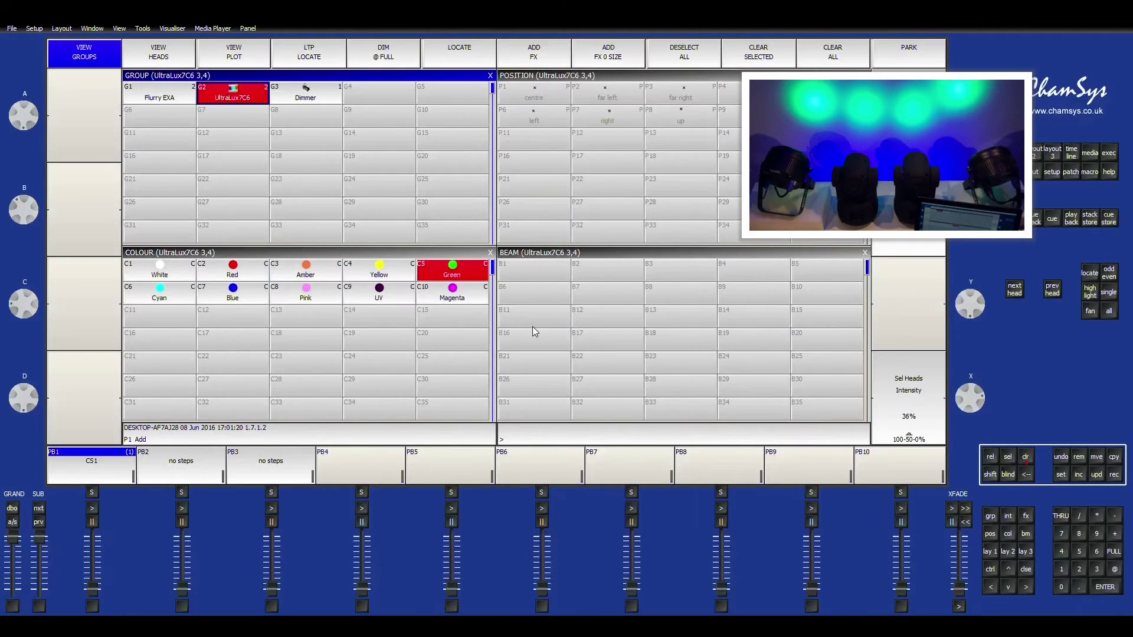
click(464, 303)
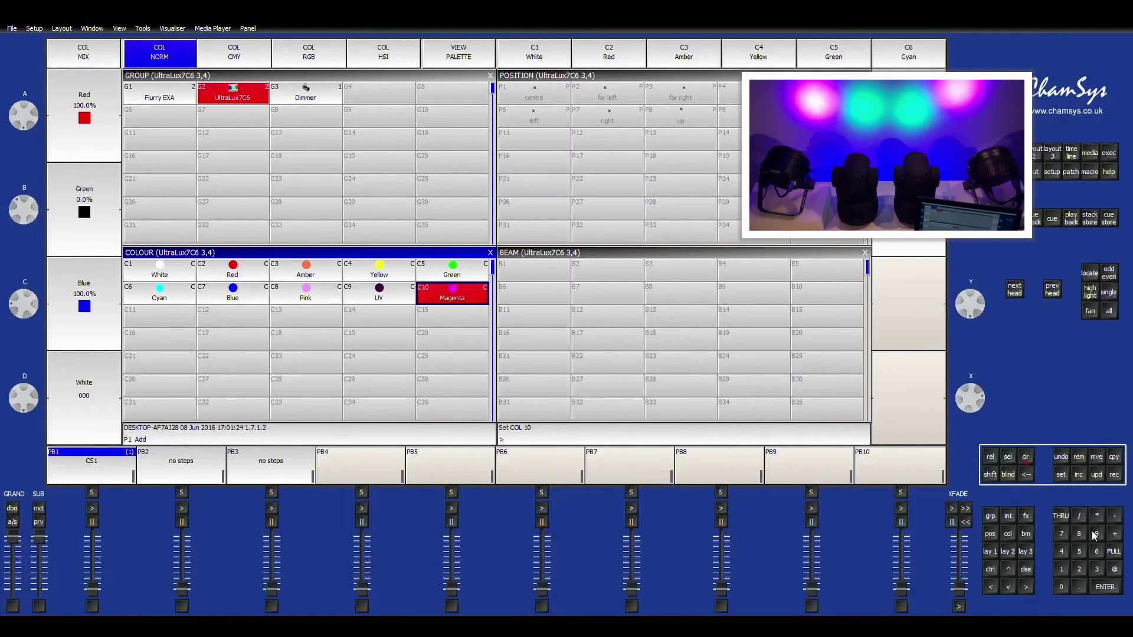
Record this look as cue 2 on playback 1 and check the CS1 cue stack.
click(1114, 478)
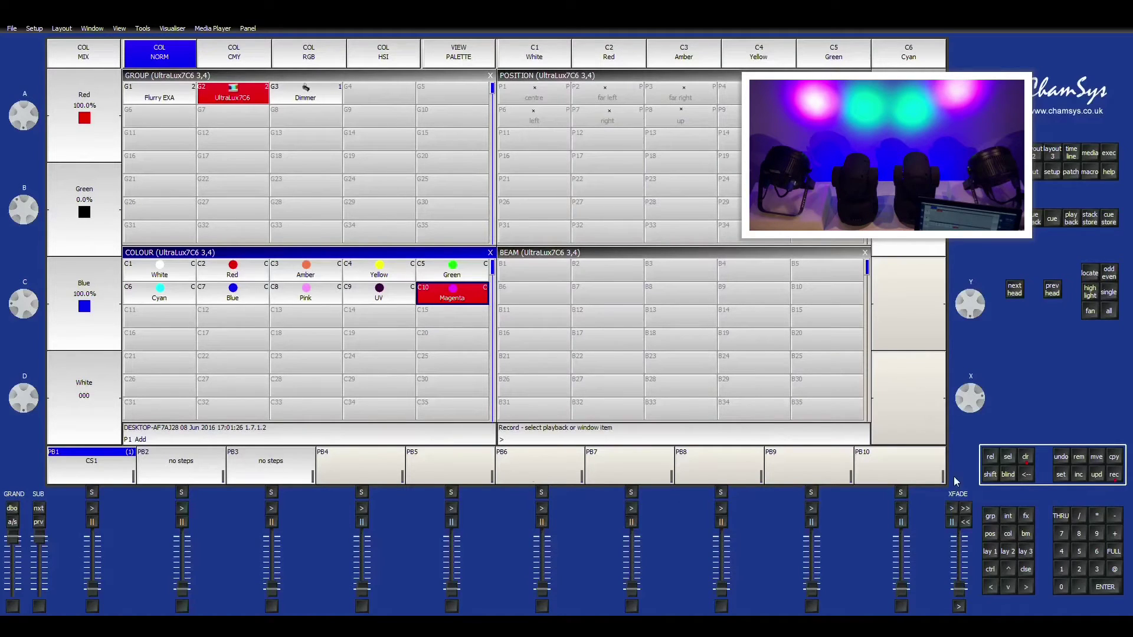
click(94, 493)
click(97, 463)
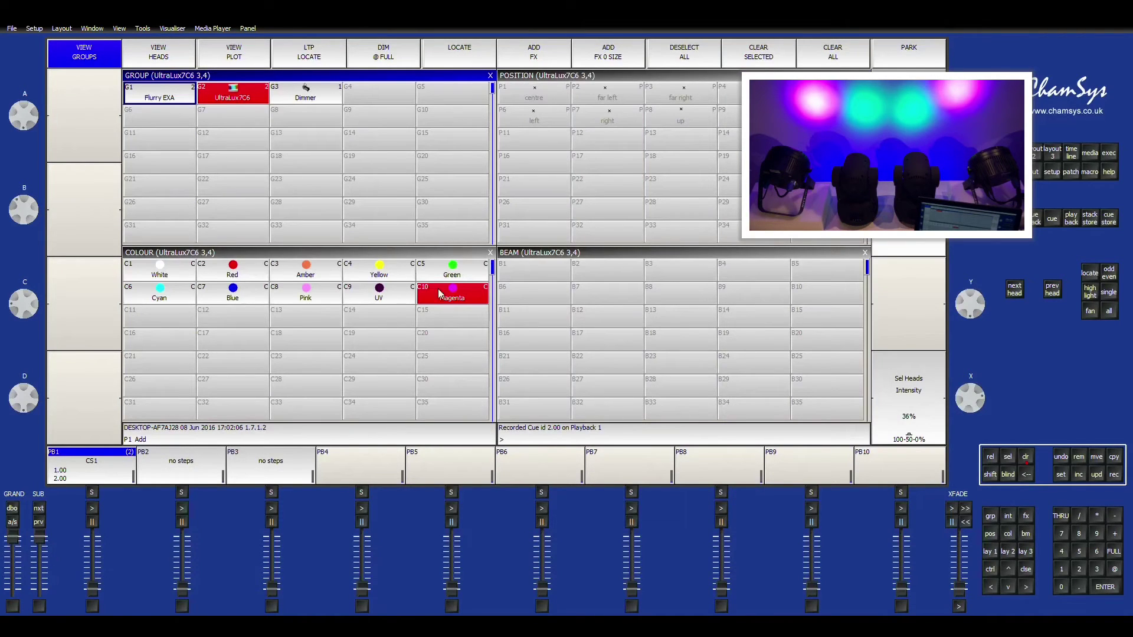
Set the UltraLux7C6 units to Amber and mix Flurry EXA to full red and green with a touch of blue.
click(314, 283)
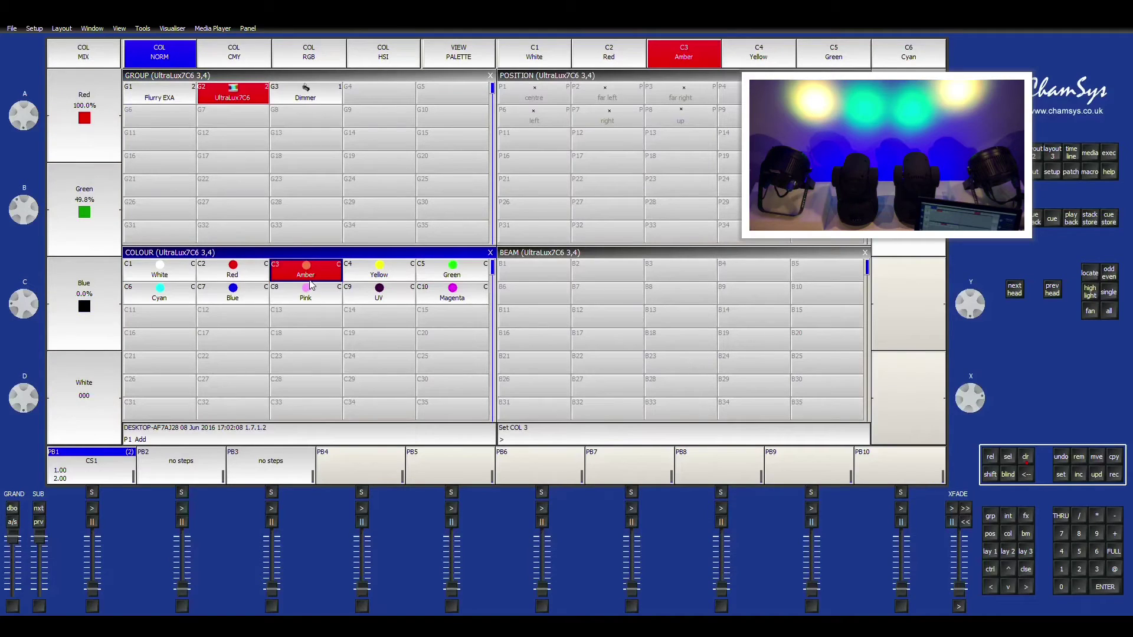
click(155, 87)
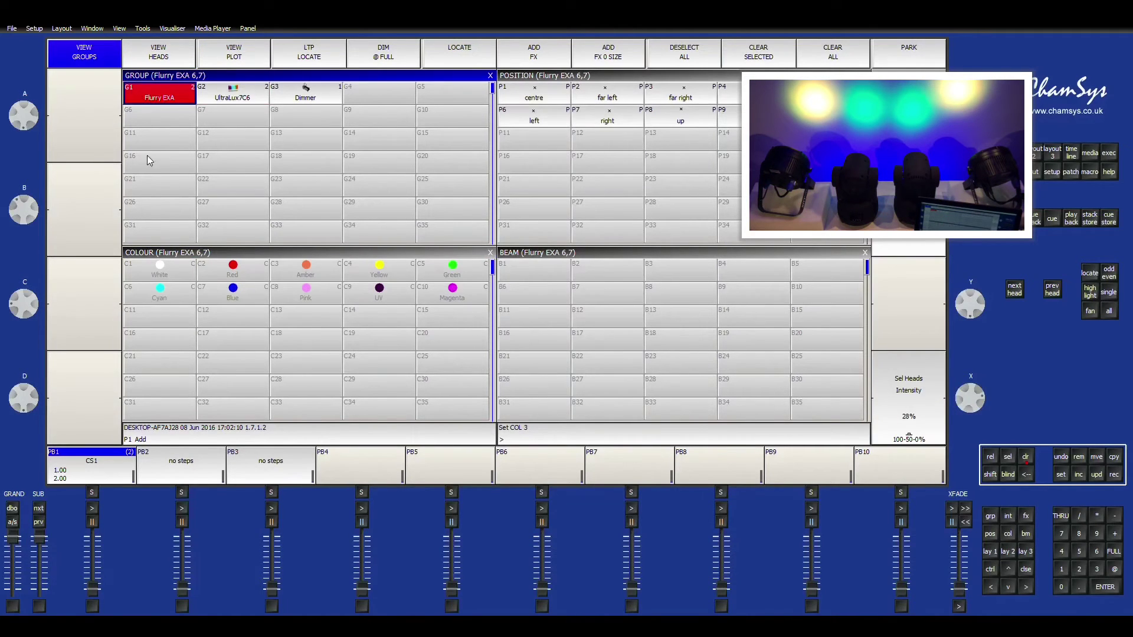
click(278, 267)
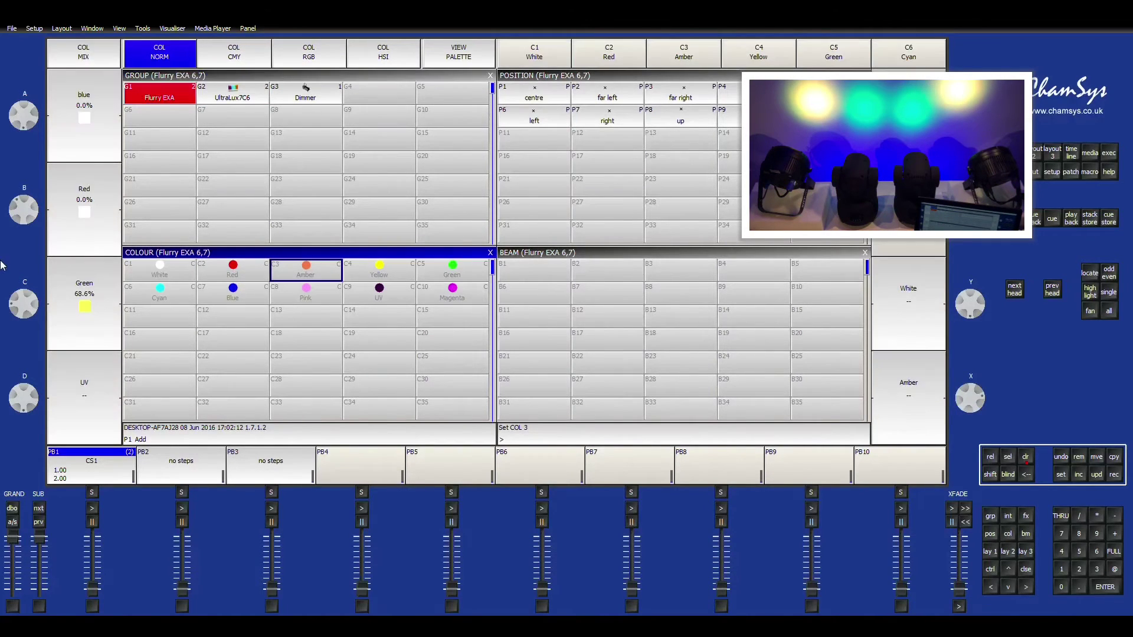
drag(28, 305, 30, 315)
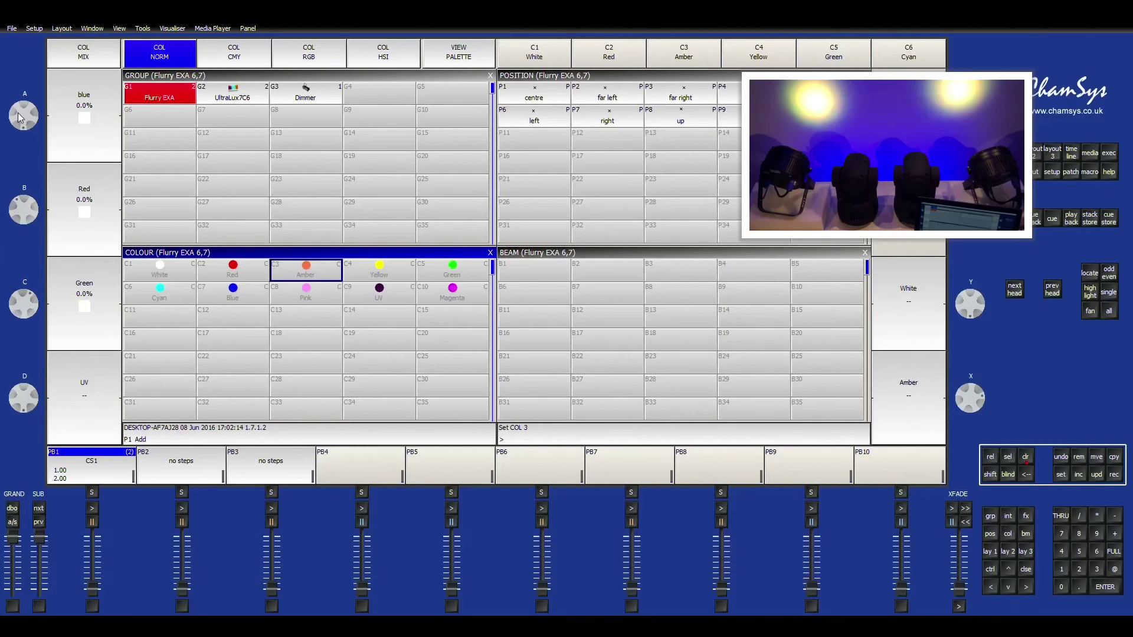
drag(26, 118, 58, 132)
drag(44, 278, 53, 409)
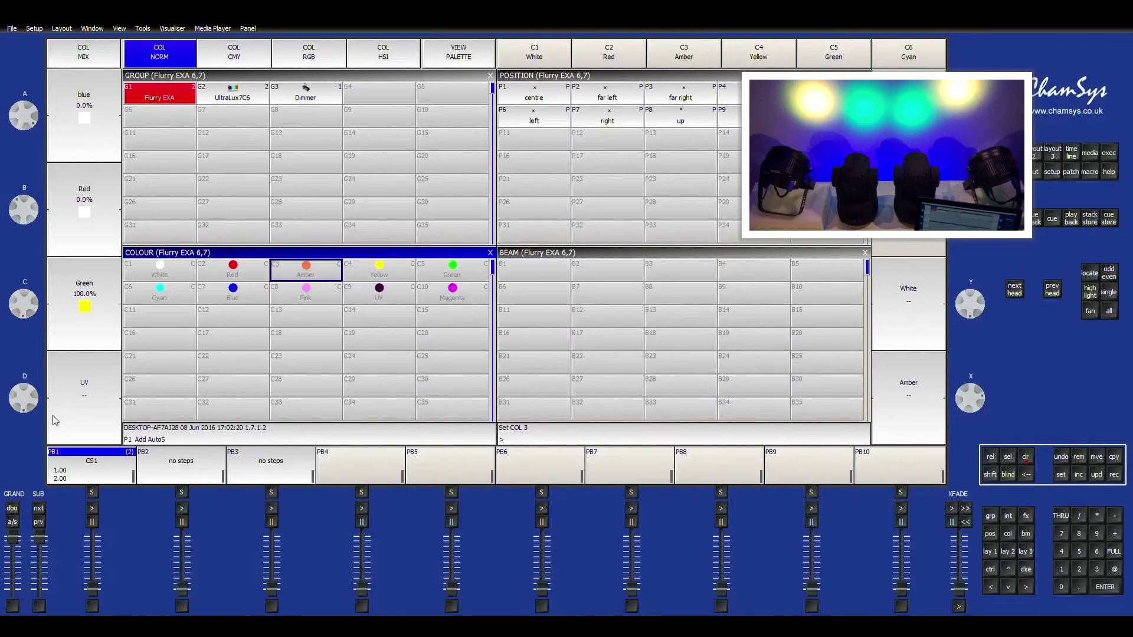
drag(36, 194, 55, 338)
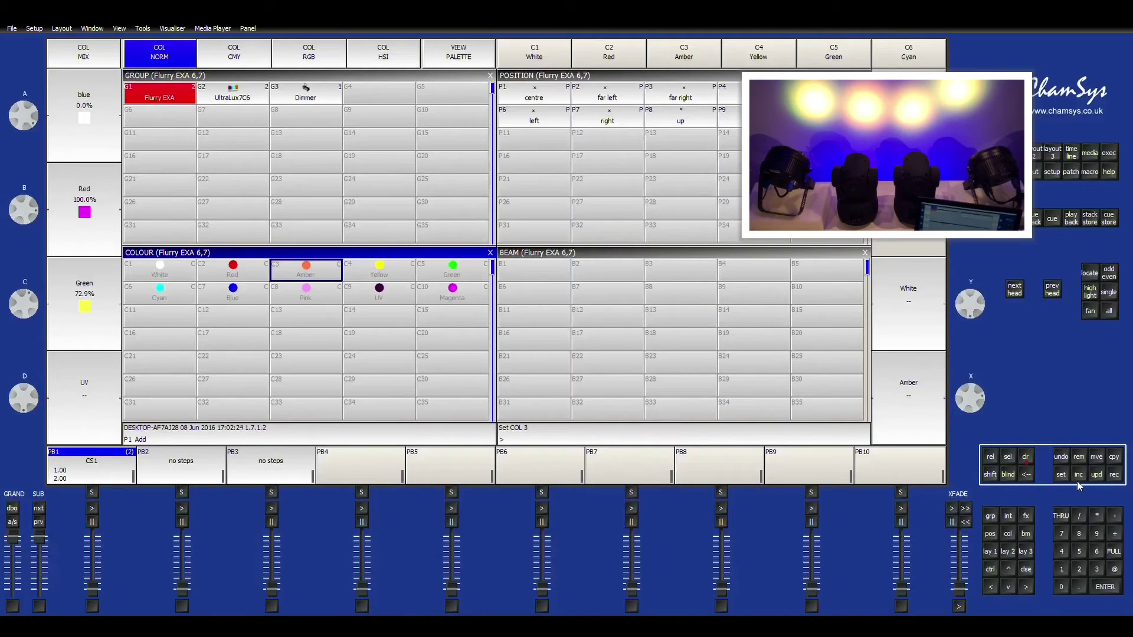
Record the amber look as cue 3 and a further cue 4 on playback 1.
click(1115, 475)
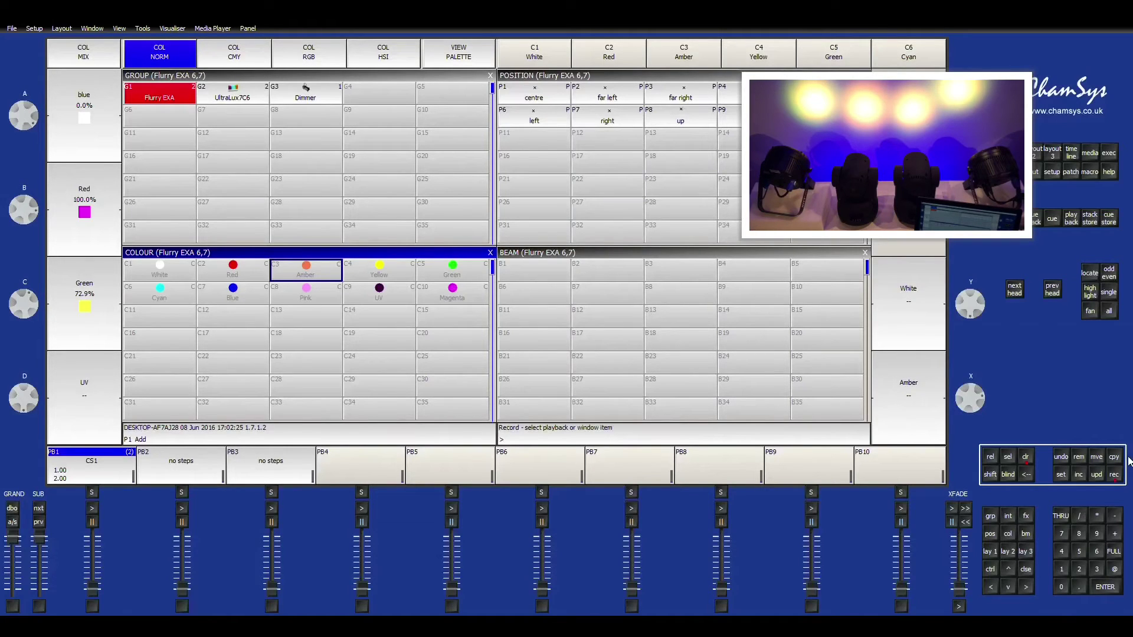
click(91, 493)
click(1113, 475)
click(94, 495)
Select cue 4.00 in the CS1 stack and remove it, confirming the deletion.
click(99, 478)
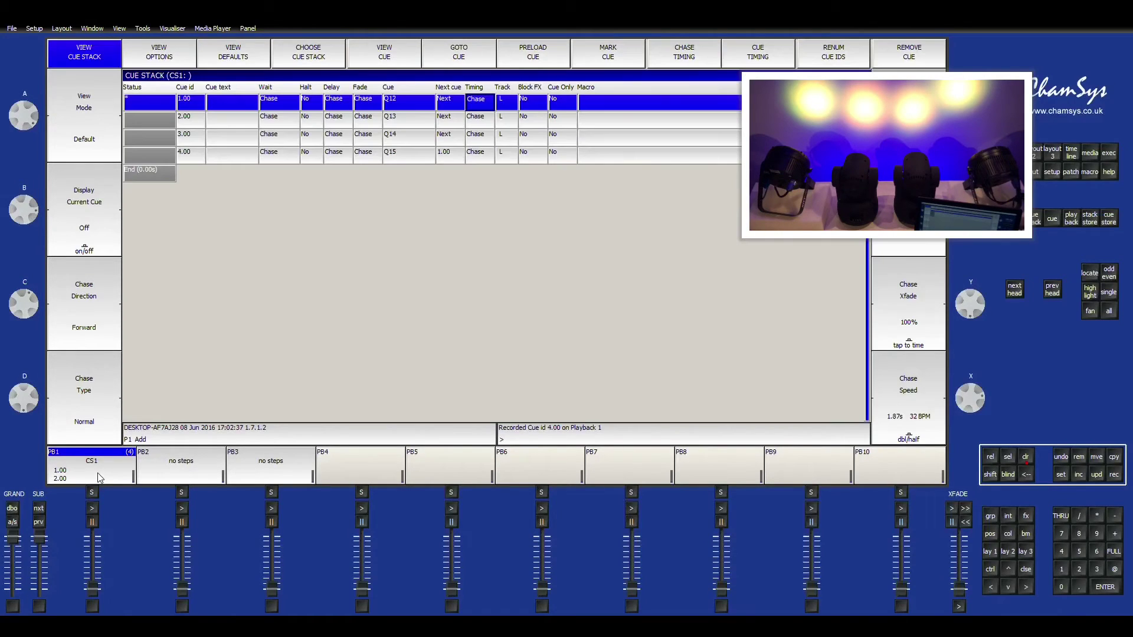
click(230, 157)
click(157, 157)
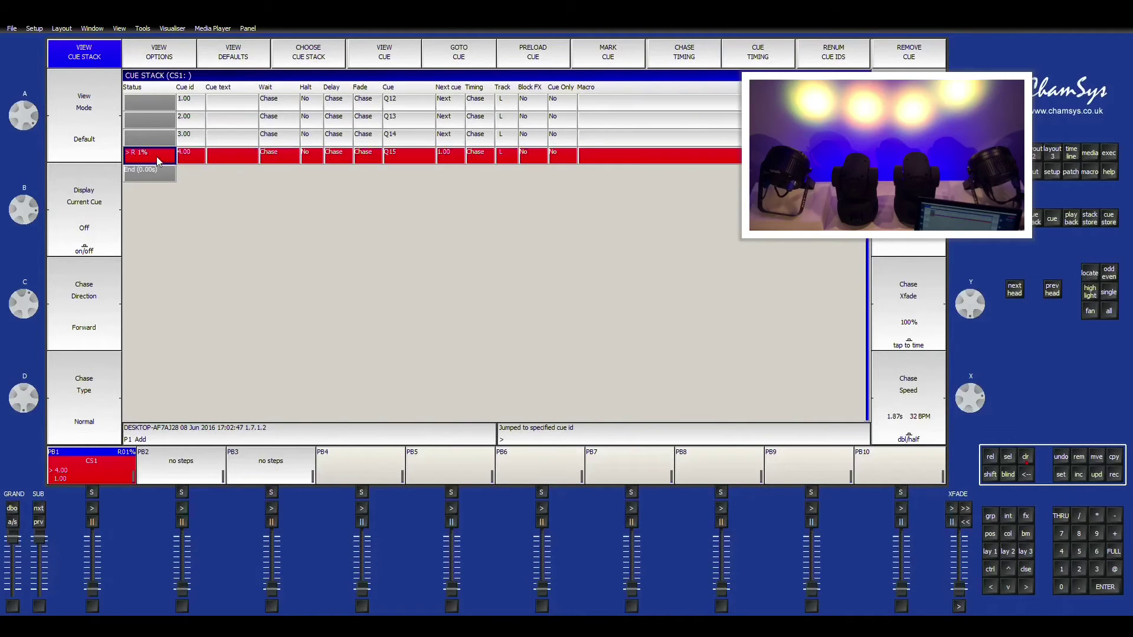
click(187, 155)
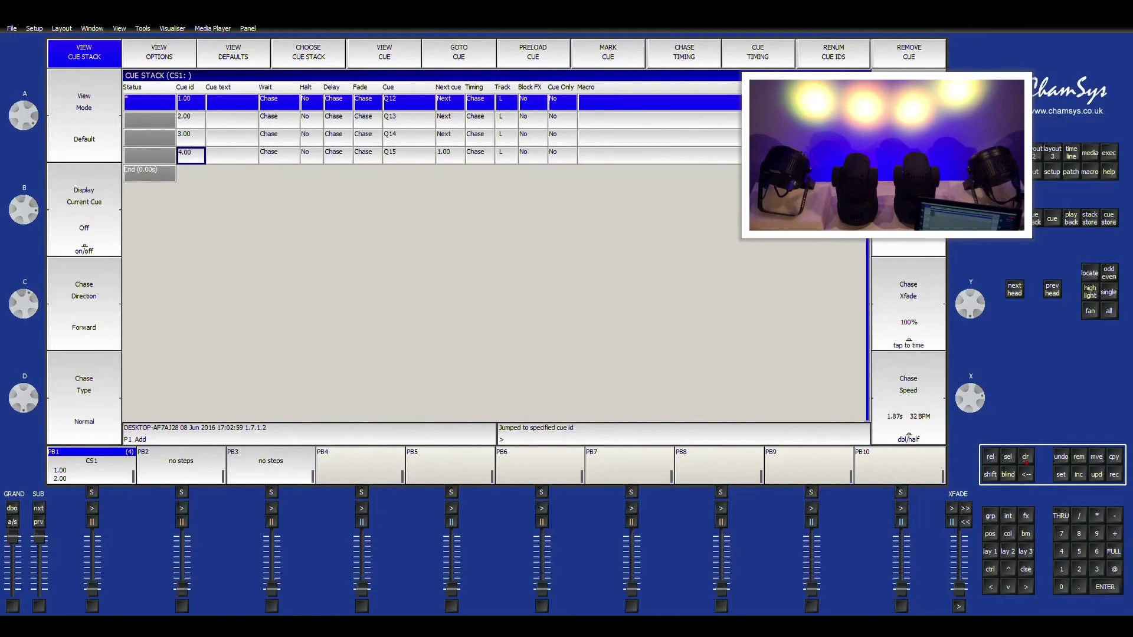
click(905, 60)
key(Return)
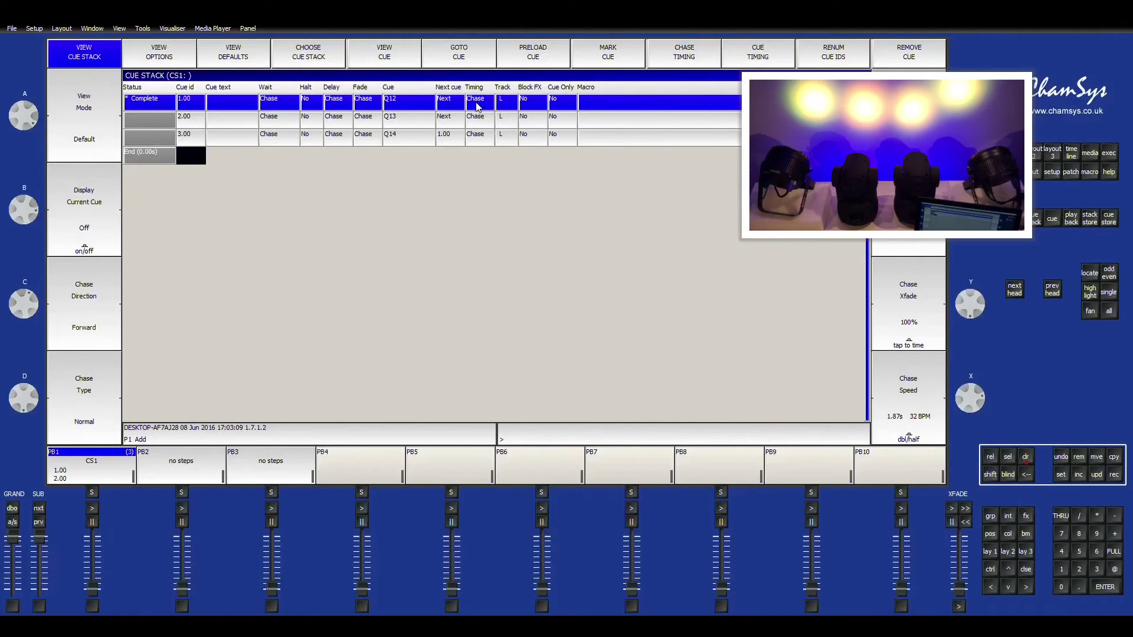
Change the timing of cues 1.00, 2.00 and 3.00 from Chase to Cue.
drag(476, 103, 479, 148)
key(Escape)
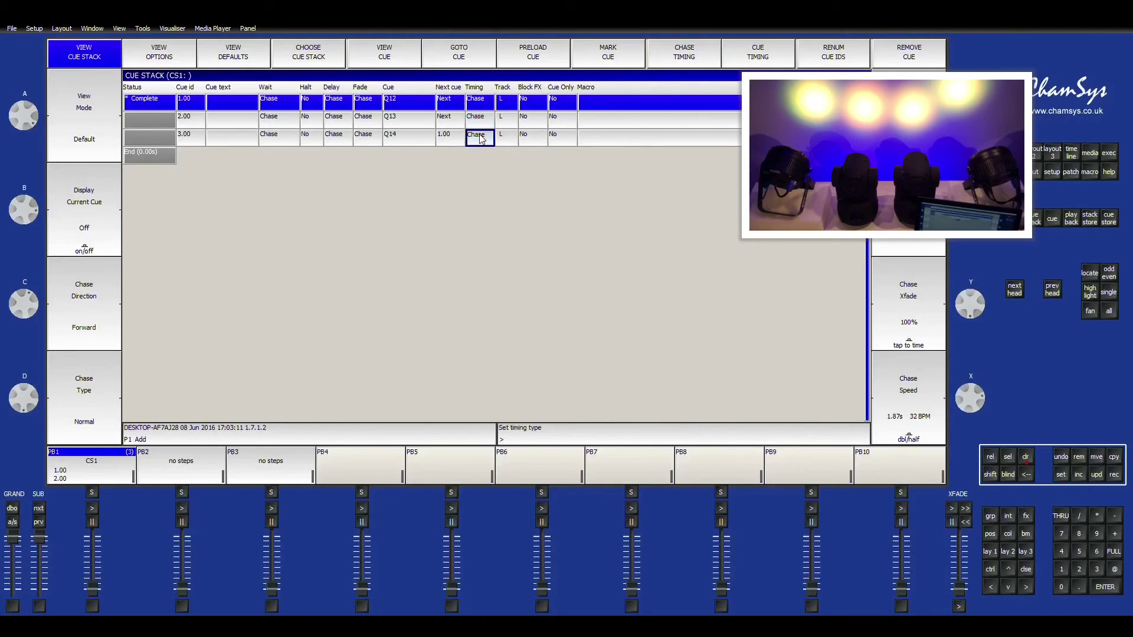
key(Return)
key(Up)
key(Return)
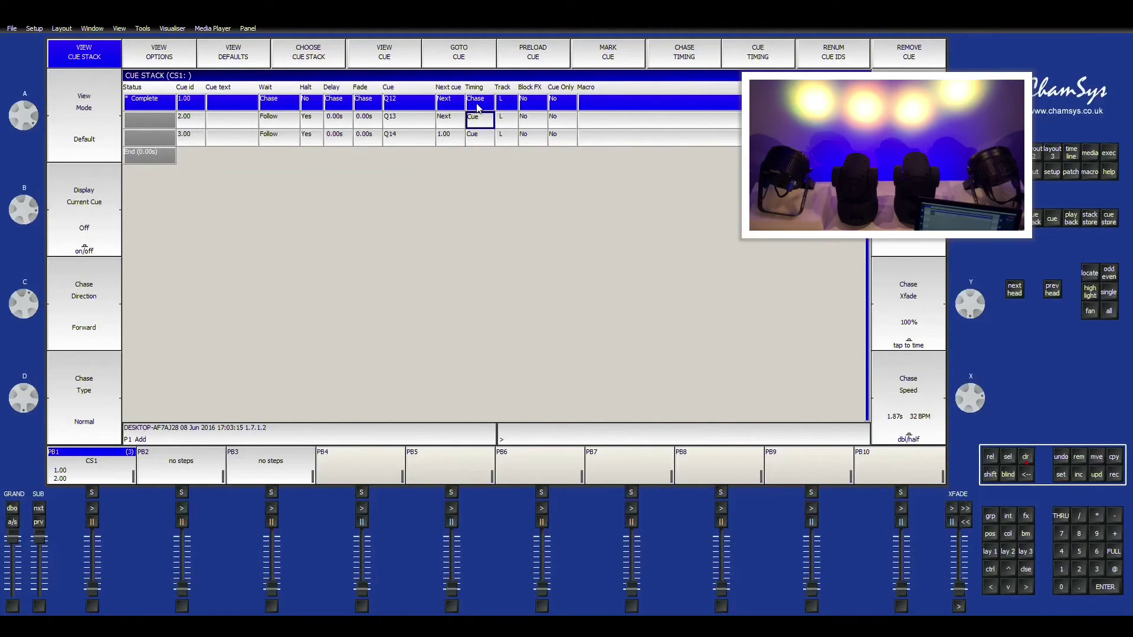
key(Up)
key(Return)
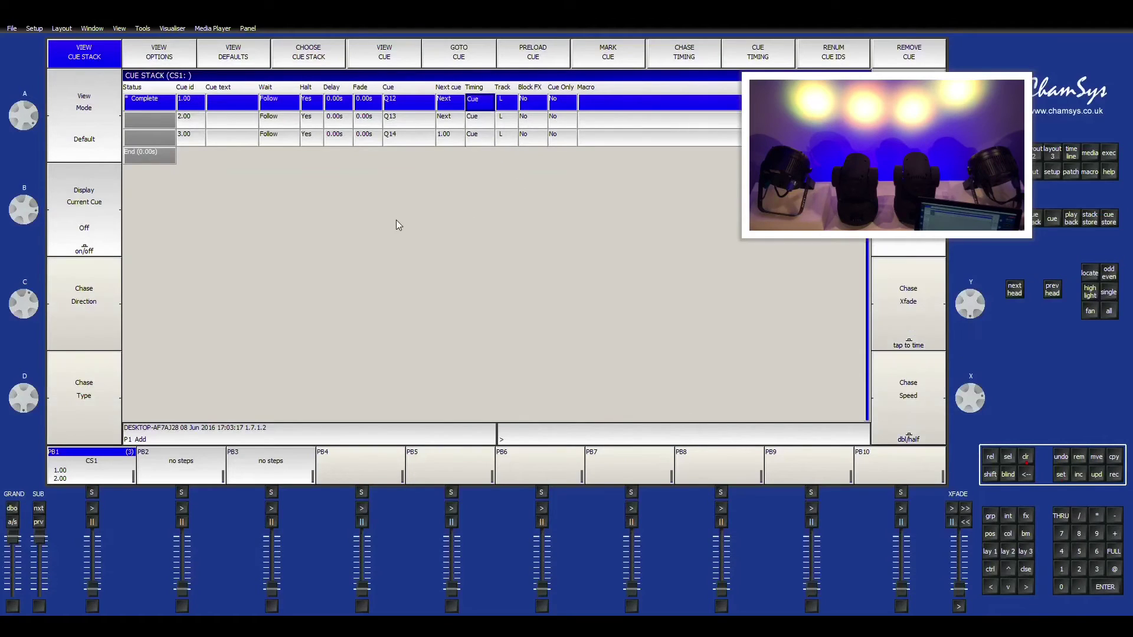
Give cues 1.00, 2.00 and 3.00 each a 2-second fade time.
click(367, 117)
click(367, 99)
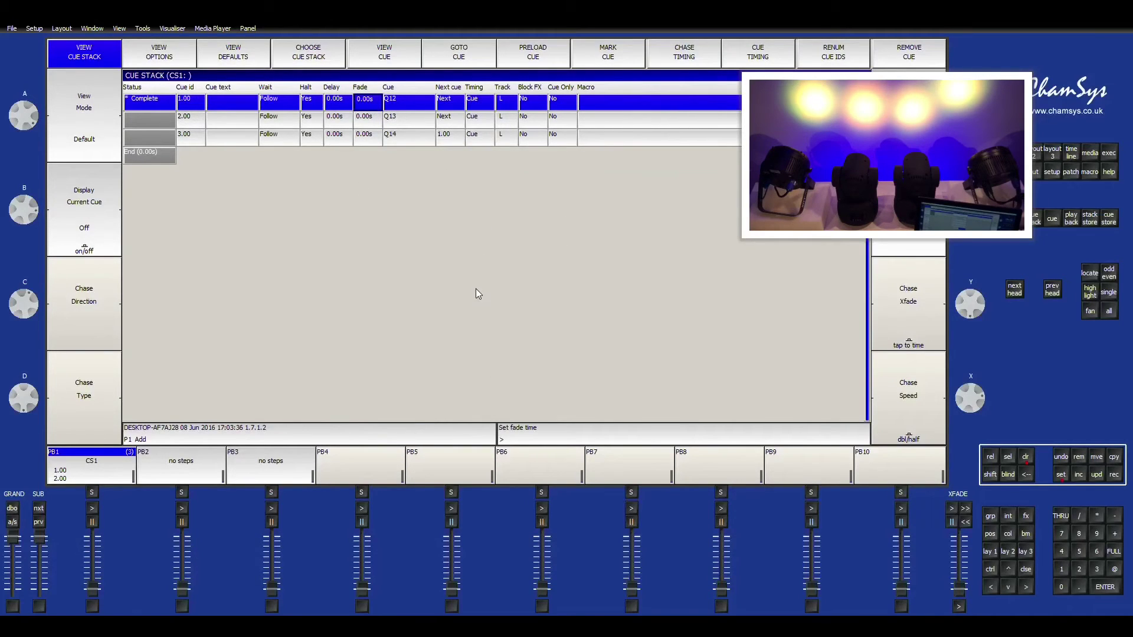
text(2)
click(362, 121)
text(2)
click(367, 138)
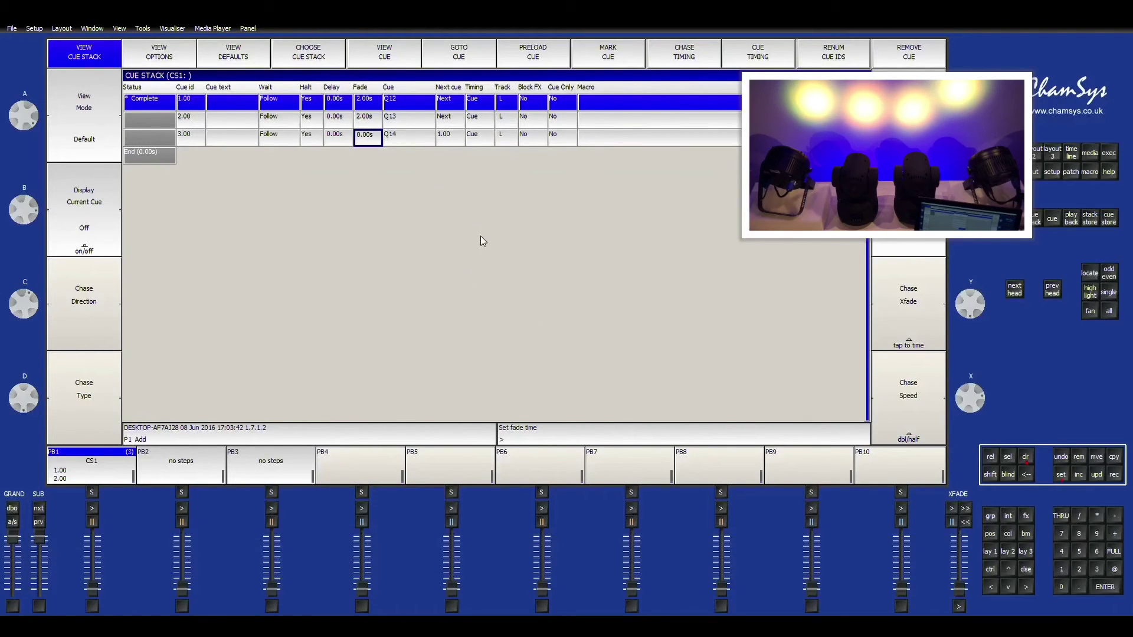
text(2)
Clear the programmer, raise the PB1 fader, and GO through cues 2.00 and 3.00.
click(990, 552)
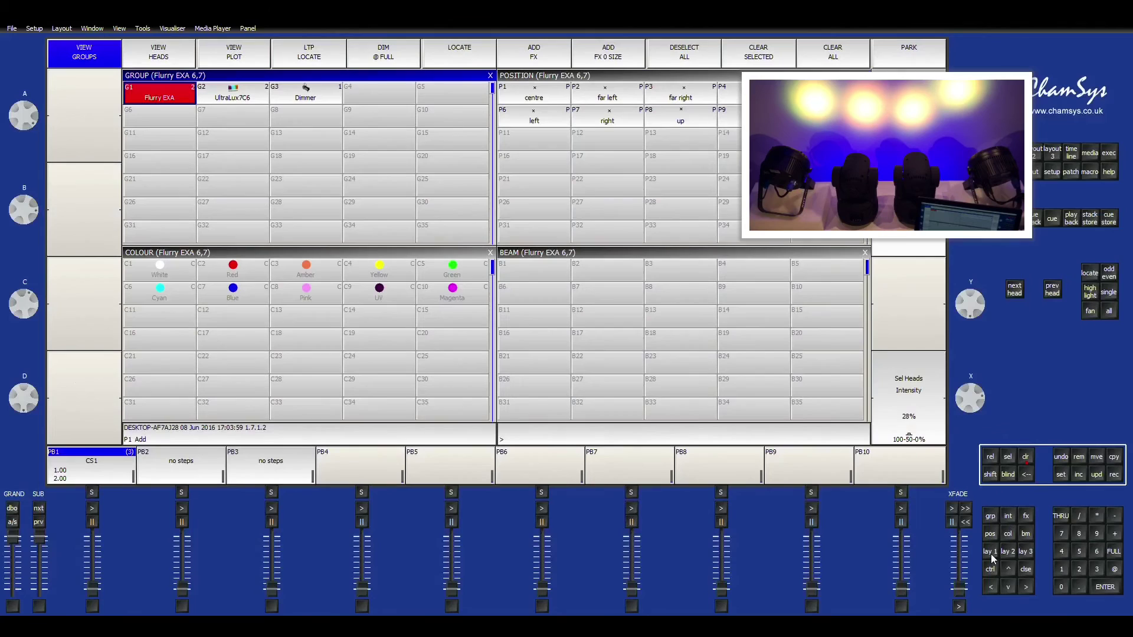
click(1026, 458)
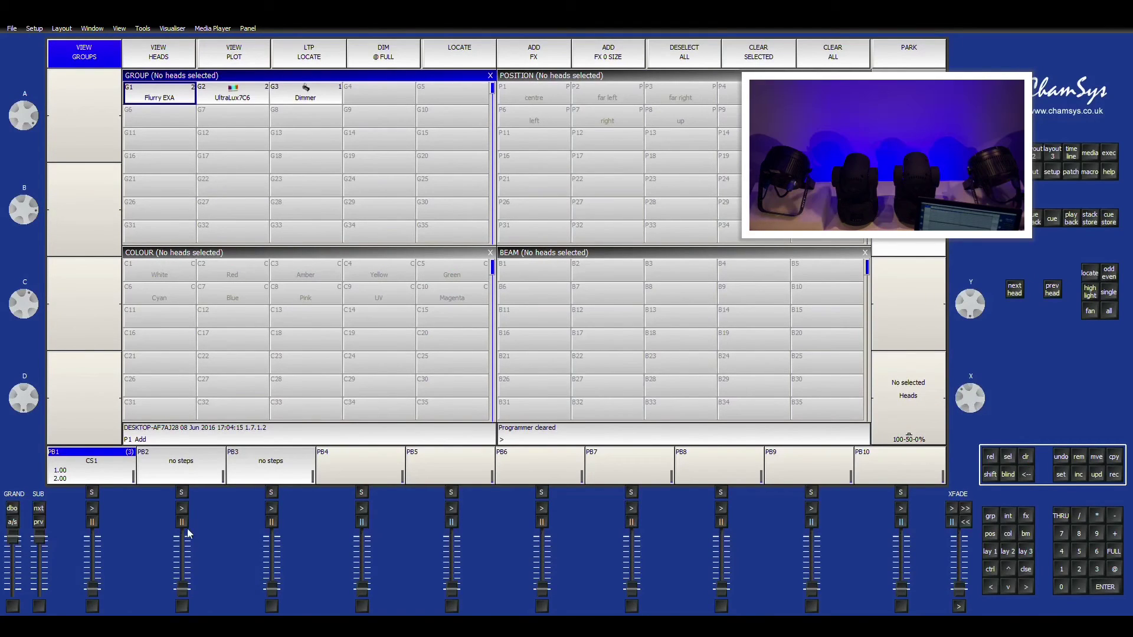
drag(92, 588, 86, 535)
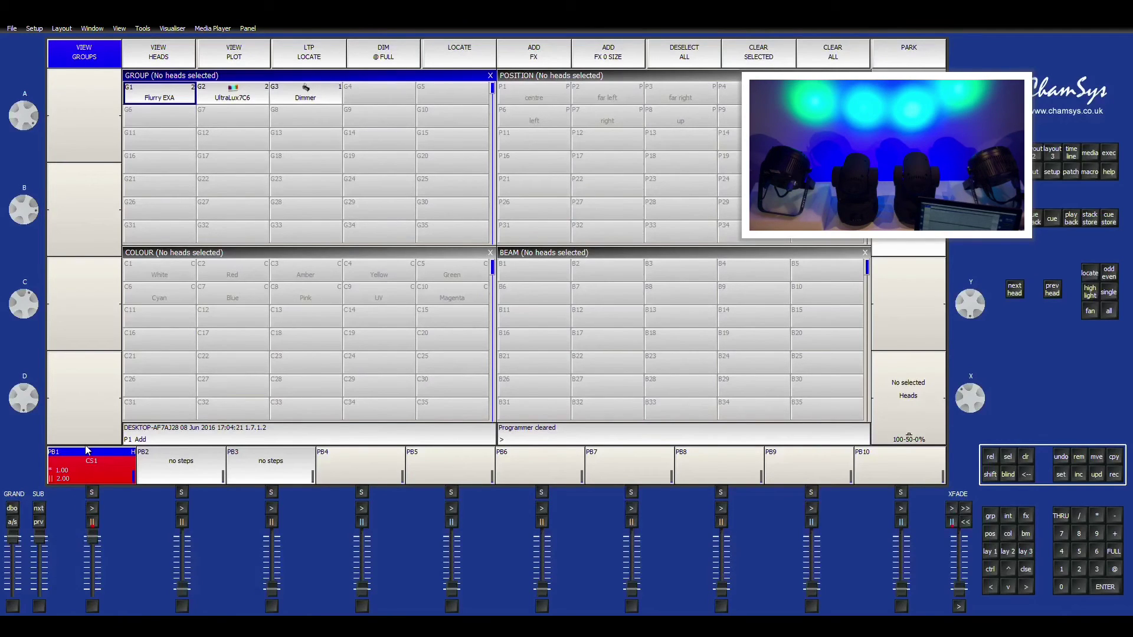
click(92, 508)
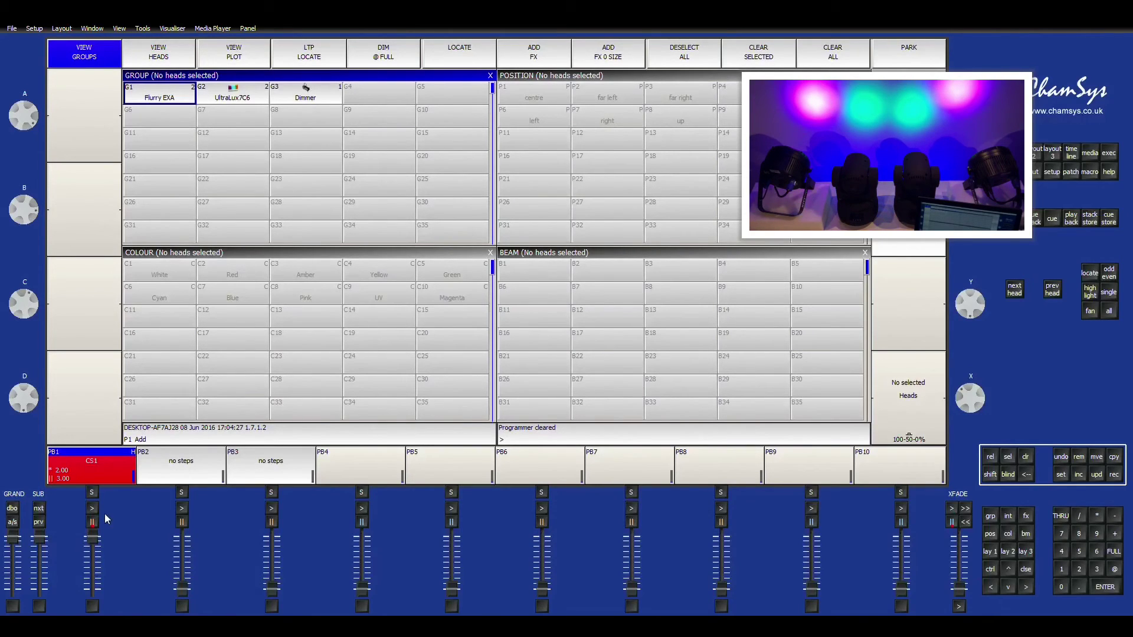
click(94, 510)
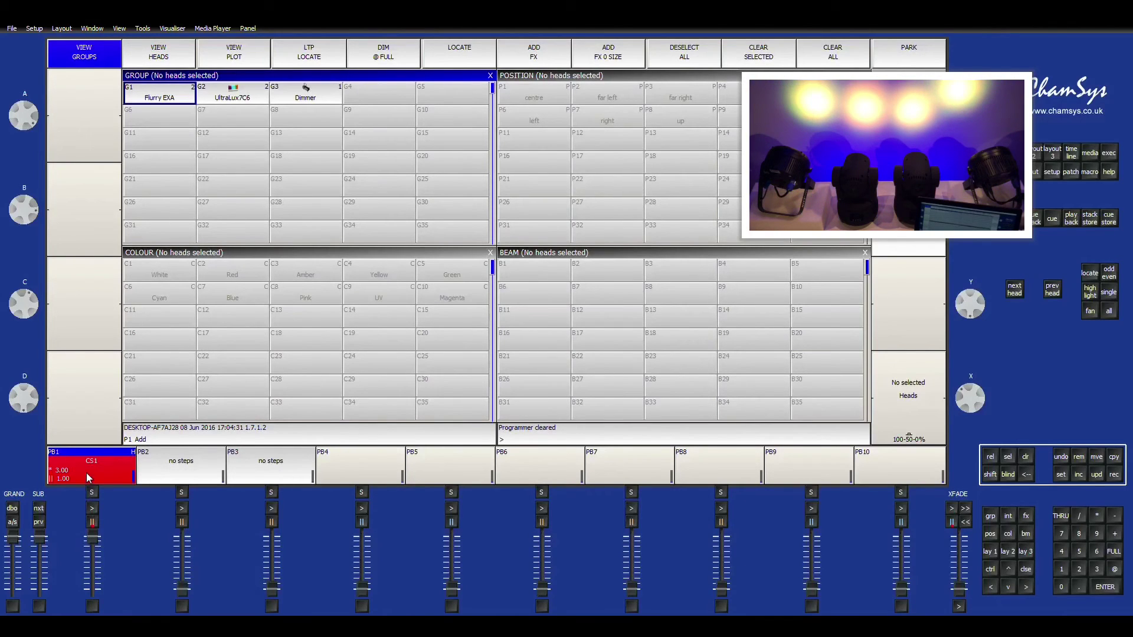
In the CS1 cue stack, set cues 1.00, 2.00 and 3.00 back to Chase timing.
click(89, 474)
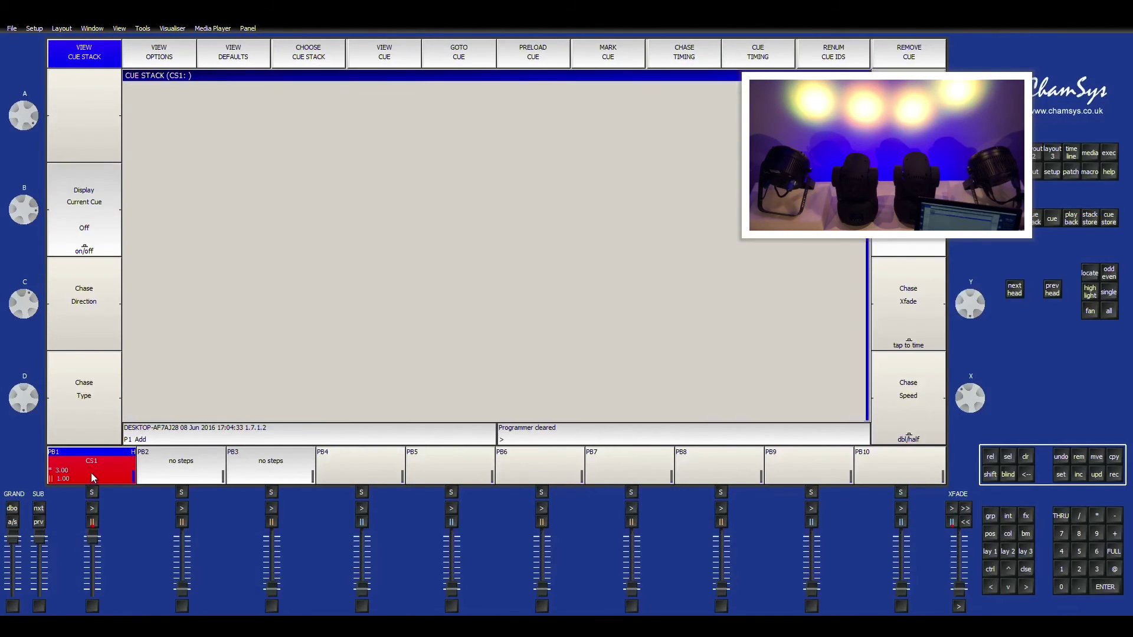
click(485, 100)
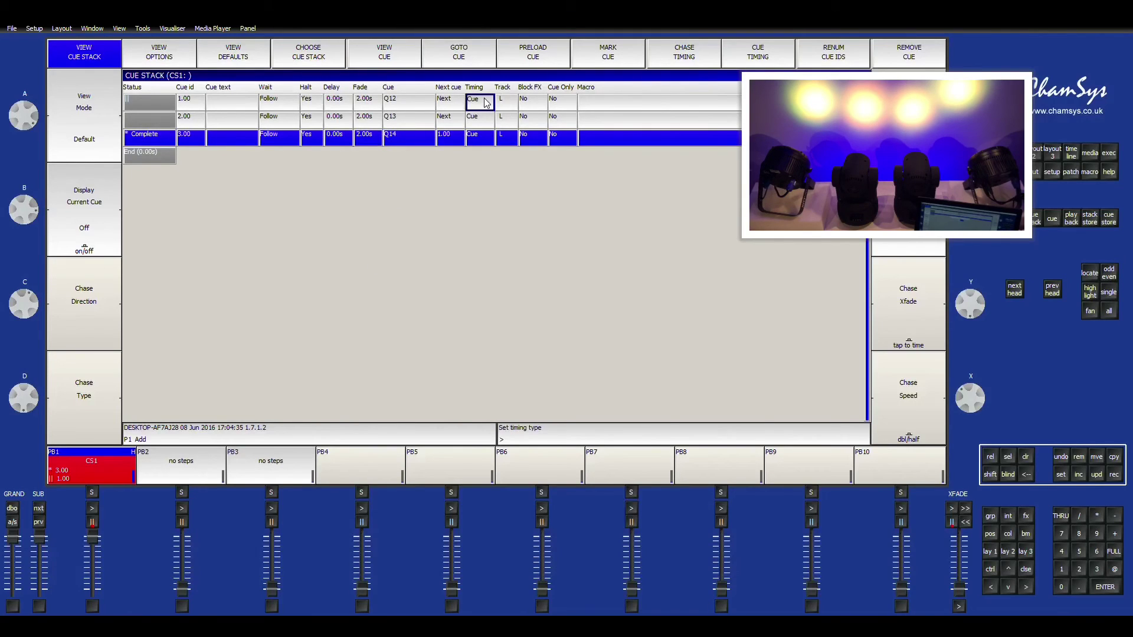
click(479, 117)
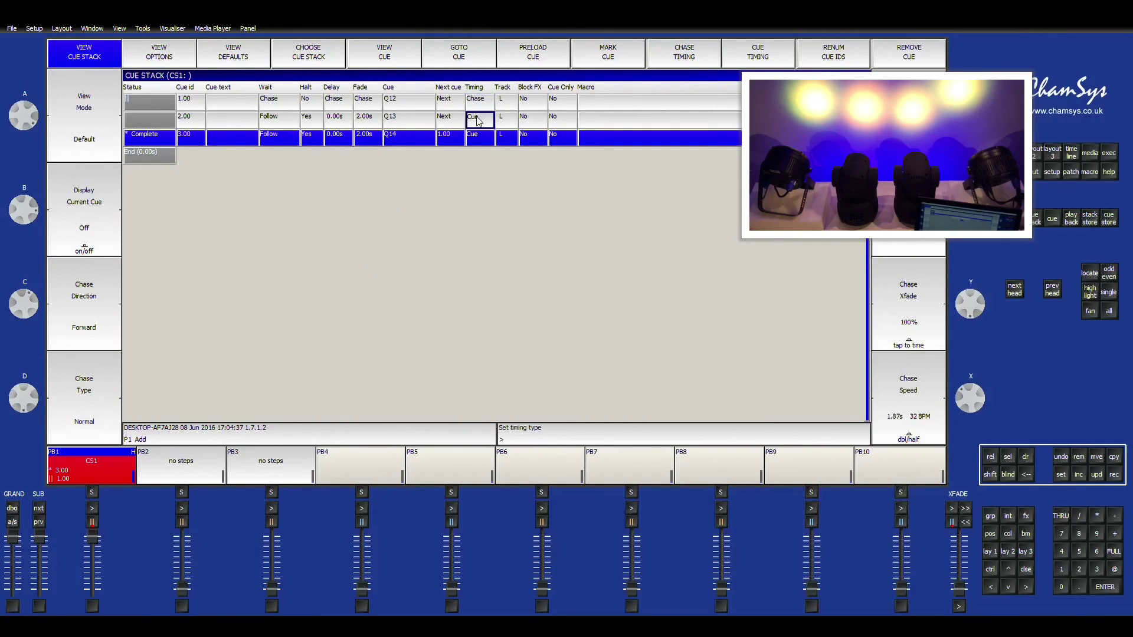
click(482, 144)
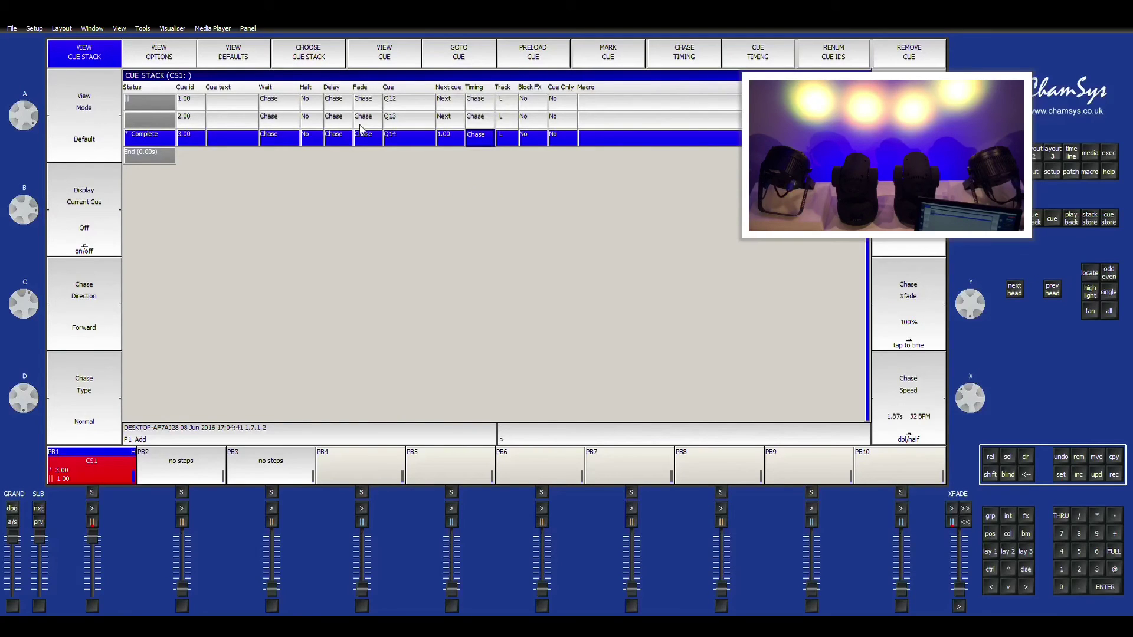
Run the chase on playback 1, then pull the PB1 fader down and clear the programmer.
click(92, 508)
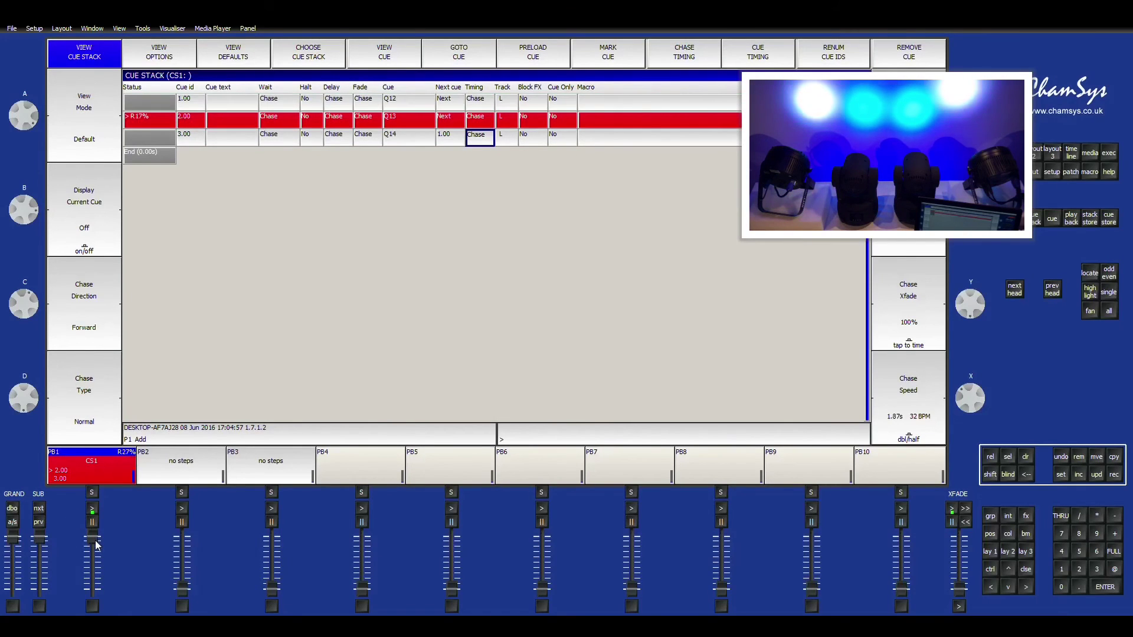
drag(92, 538, 93, 588)
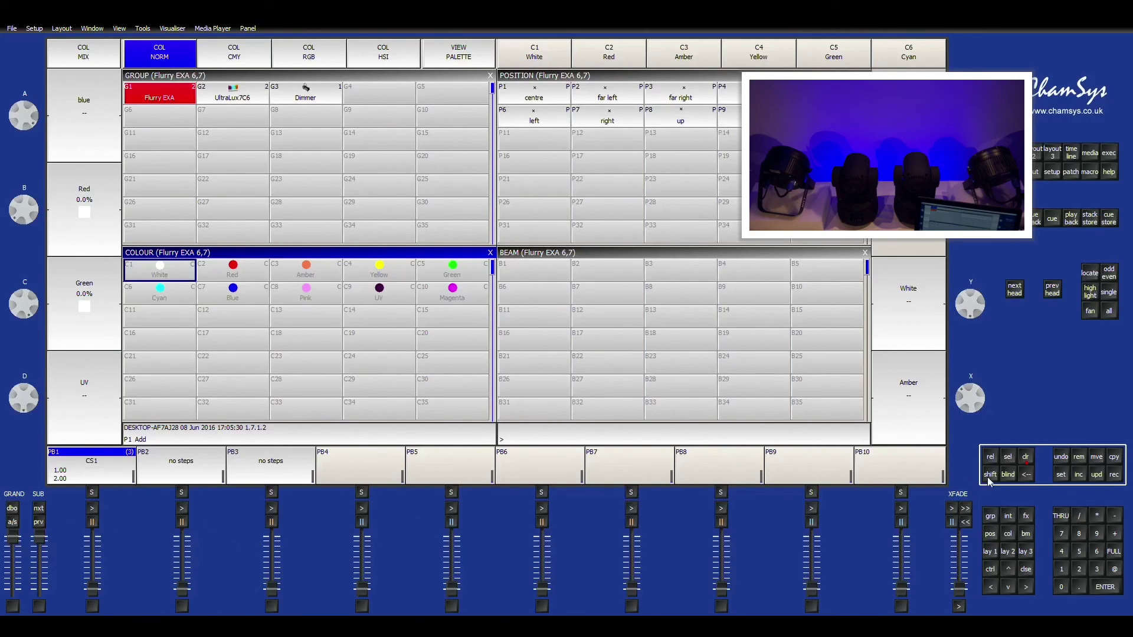
click(1027, 457)
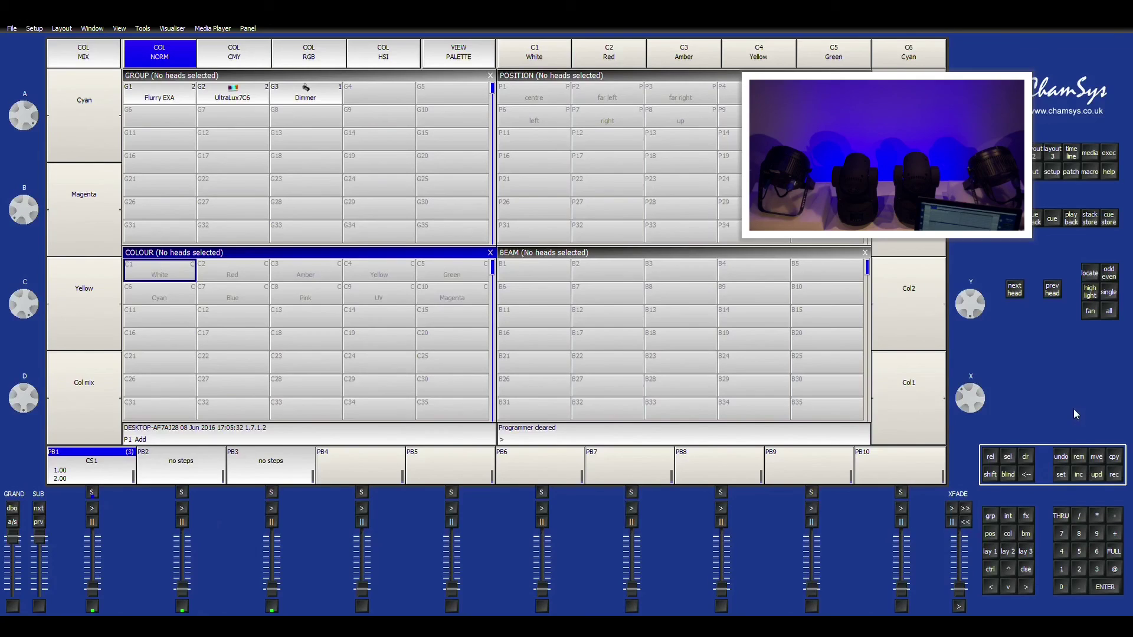